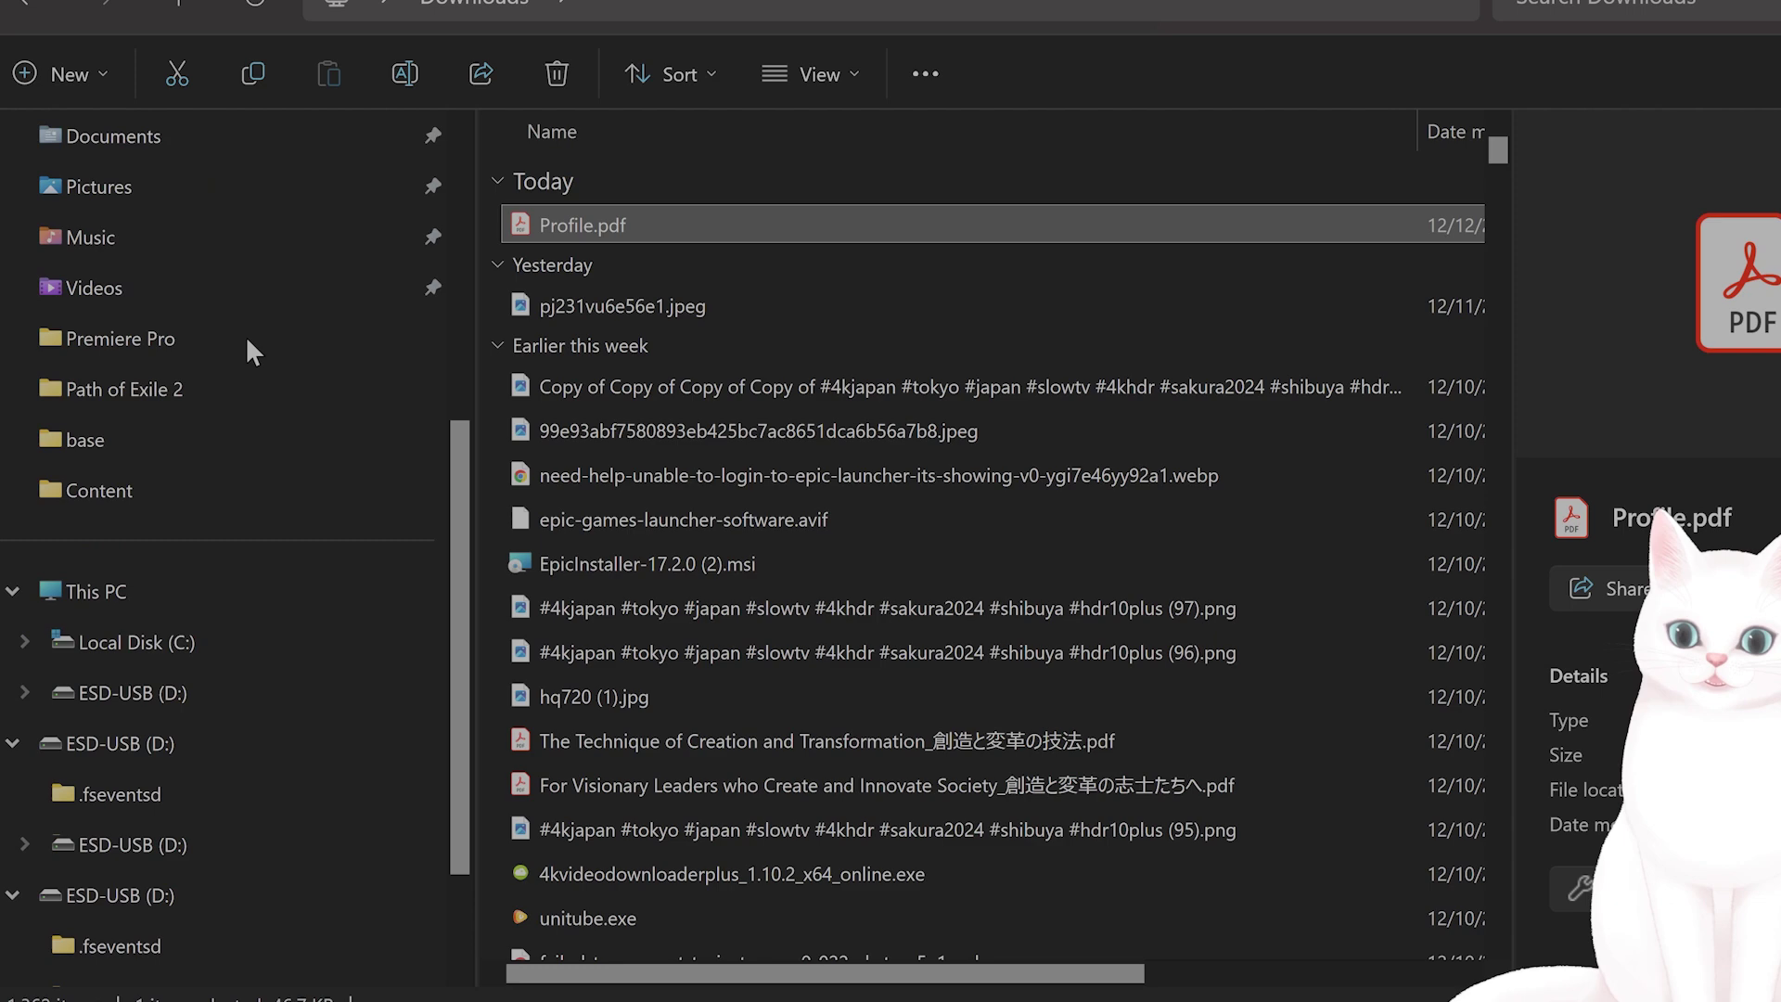
- Open the ESD-USB (D:) drive from This PC in the navigation pane
left_click(161, 752)
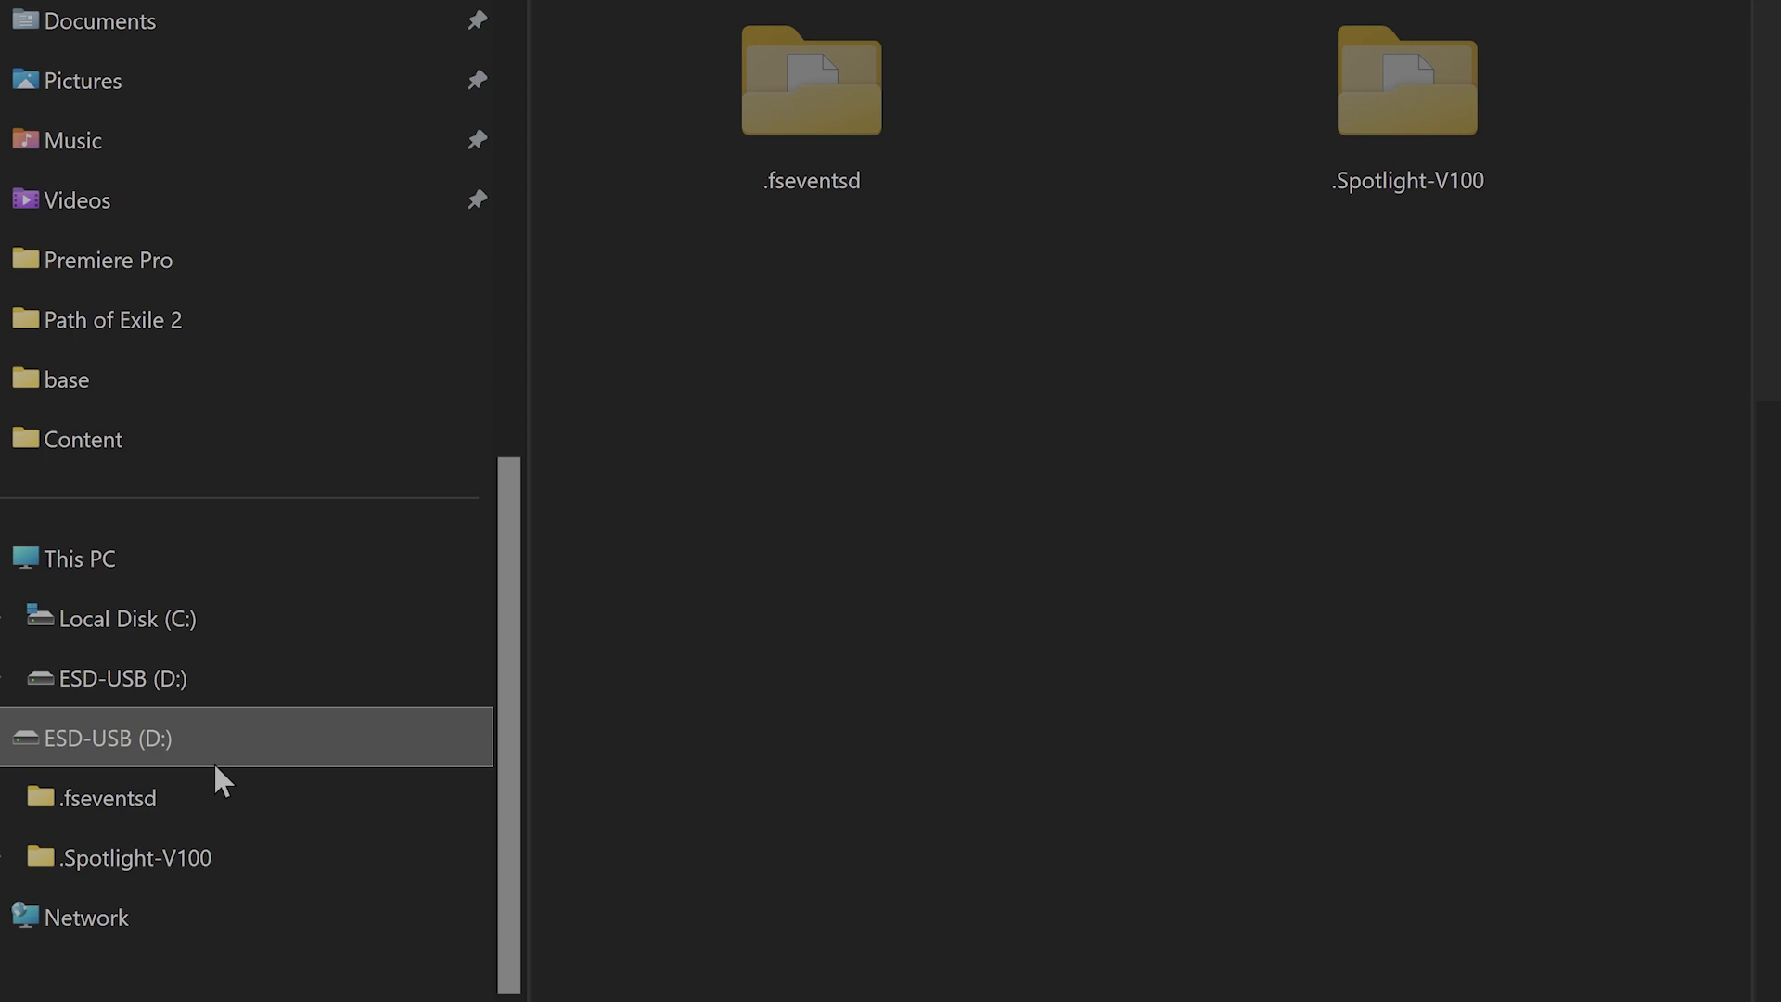
- Open the Format dialog for ESD-USB (D:) and move it to the right
right_click(164, 765)
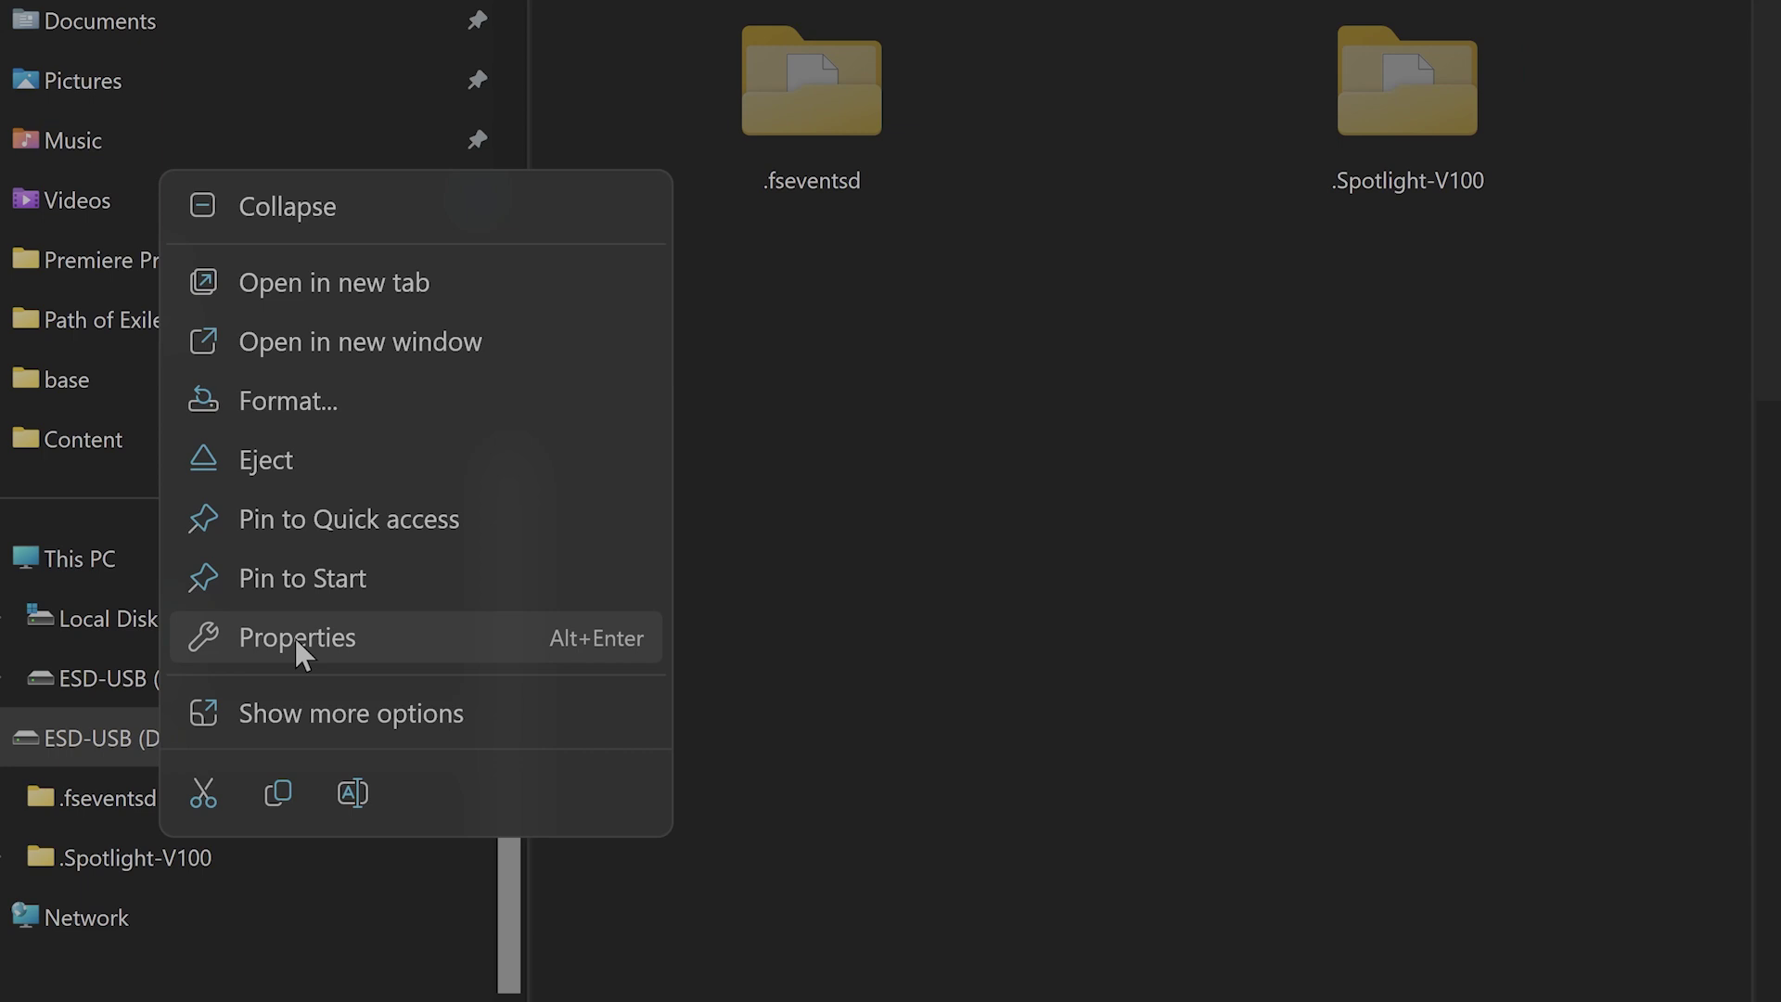
left_click(332, 400)
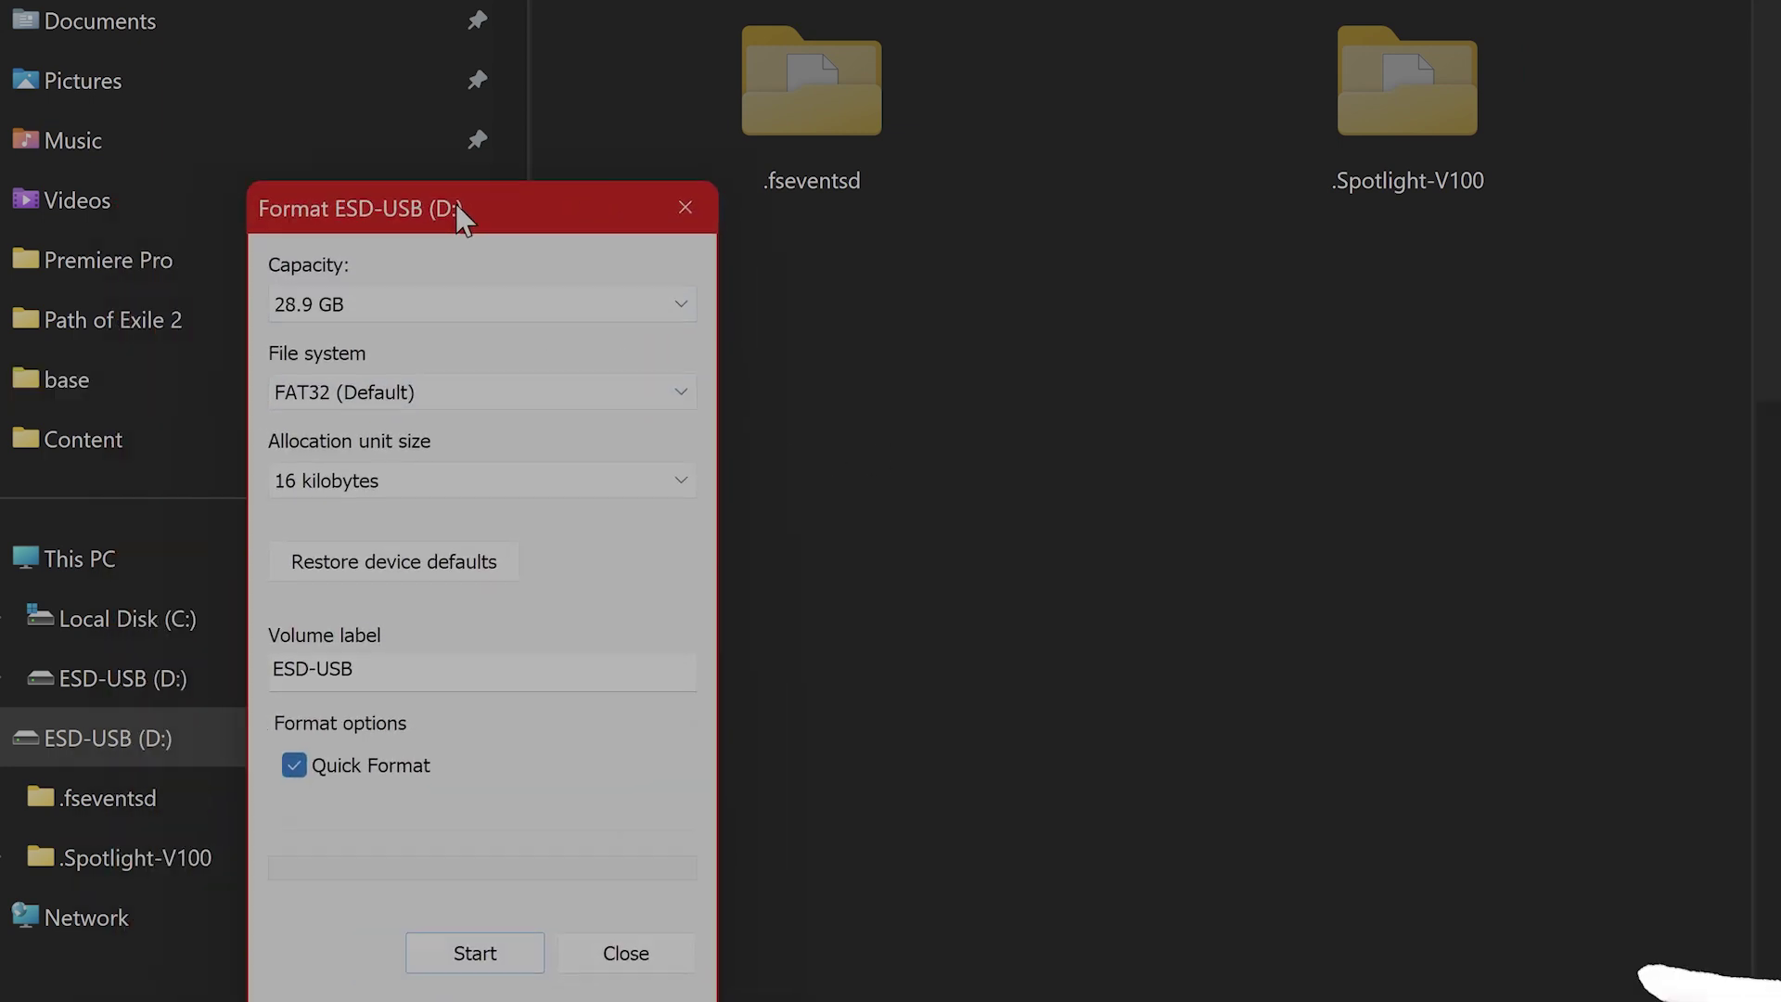
left_click_drag(327, 223, 581, 228)
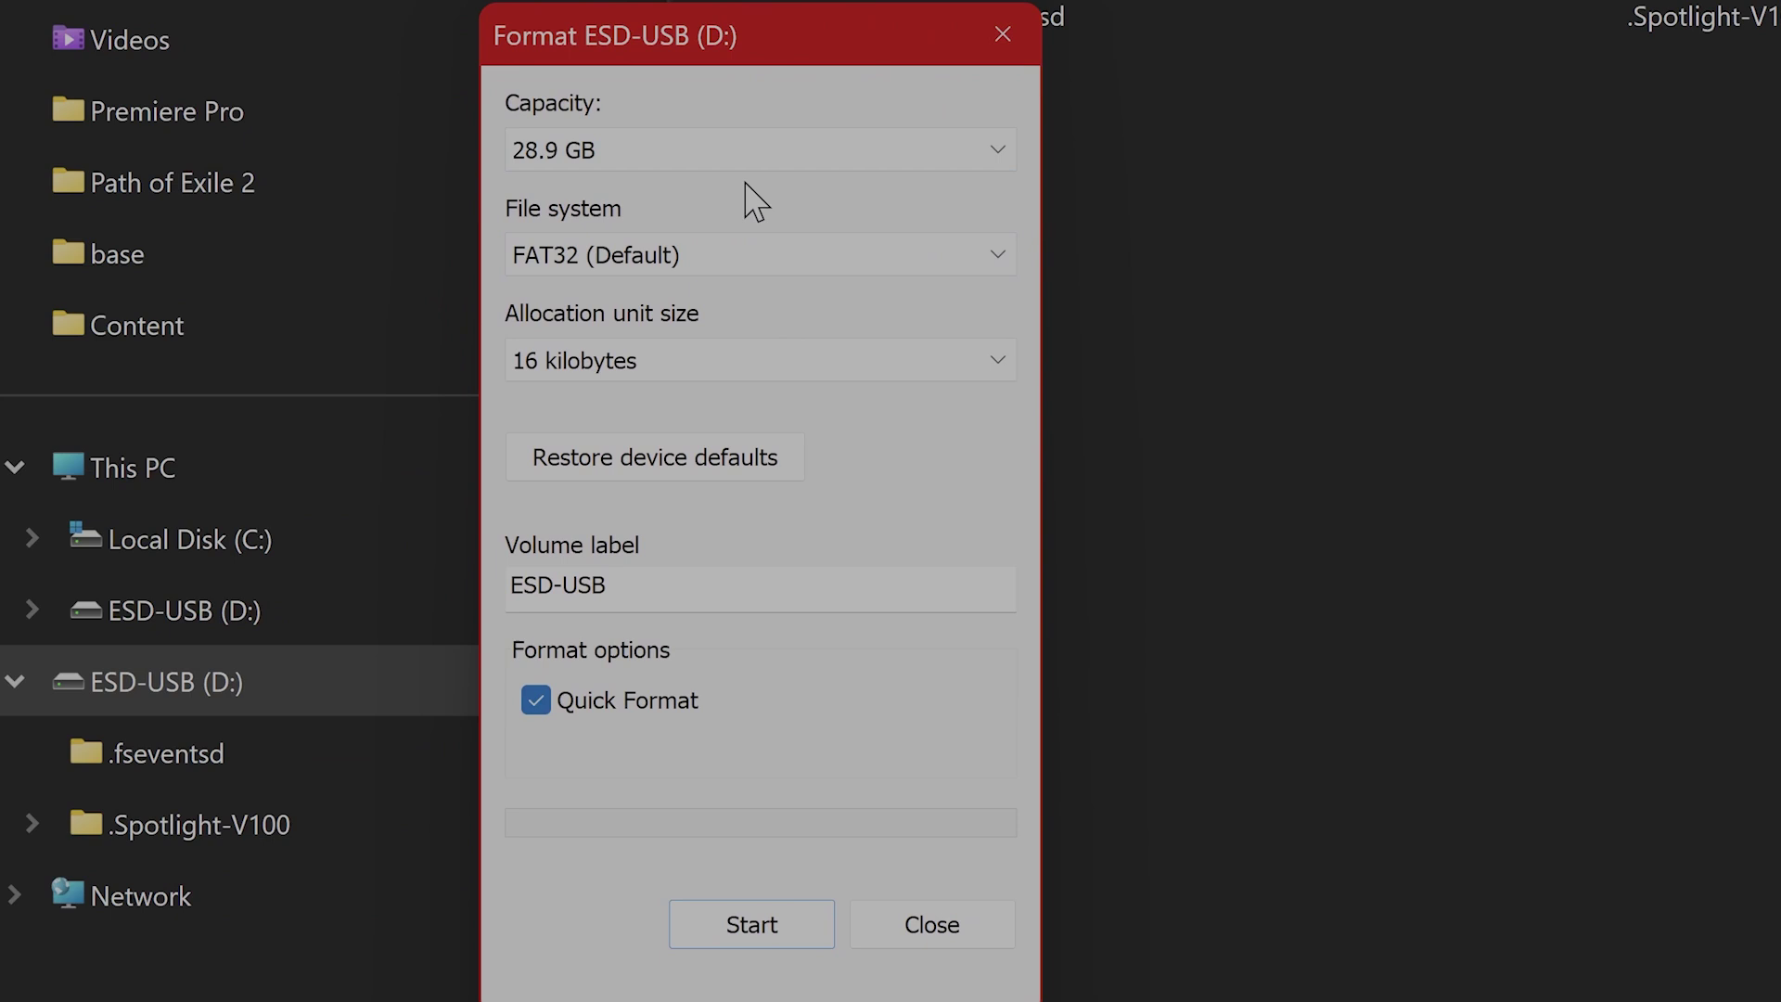
left_click(835, 156)
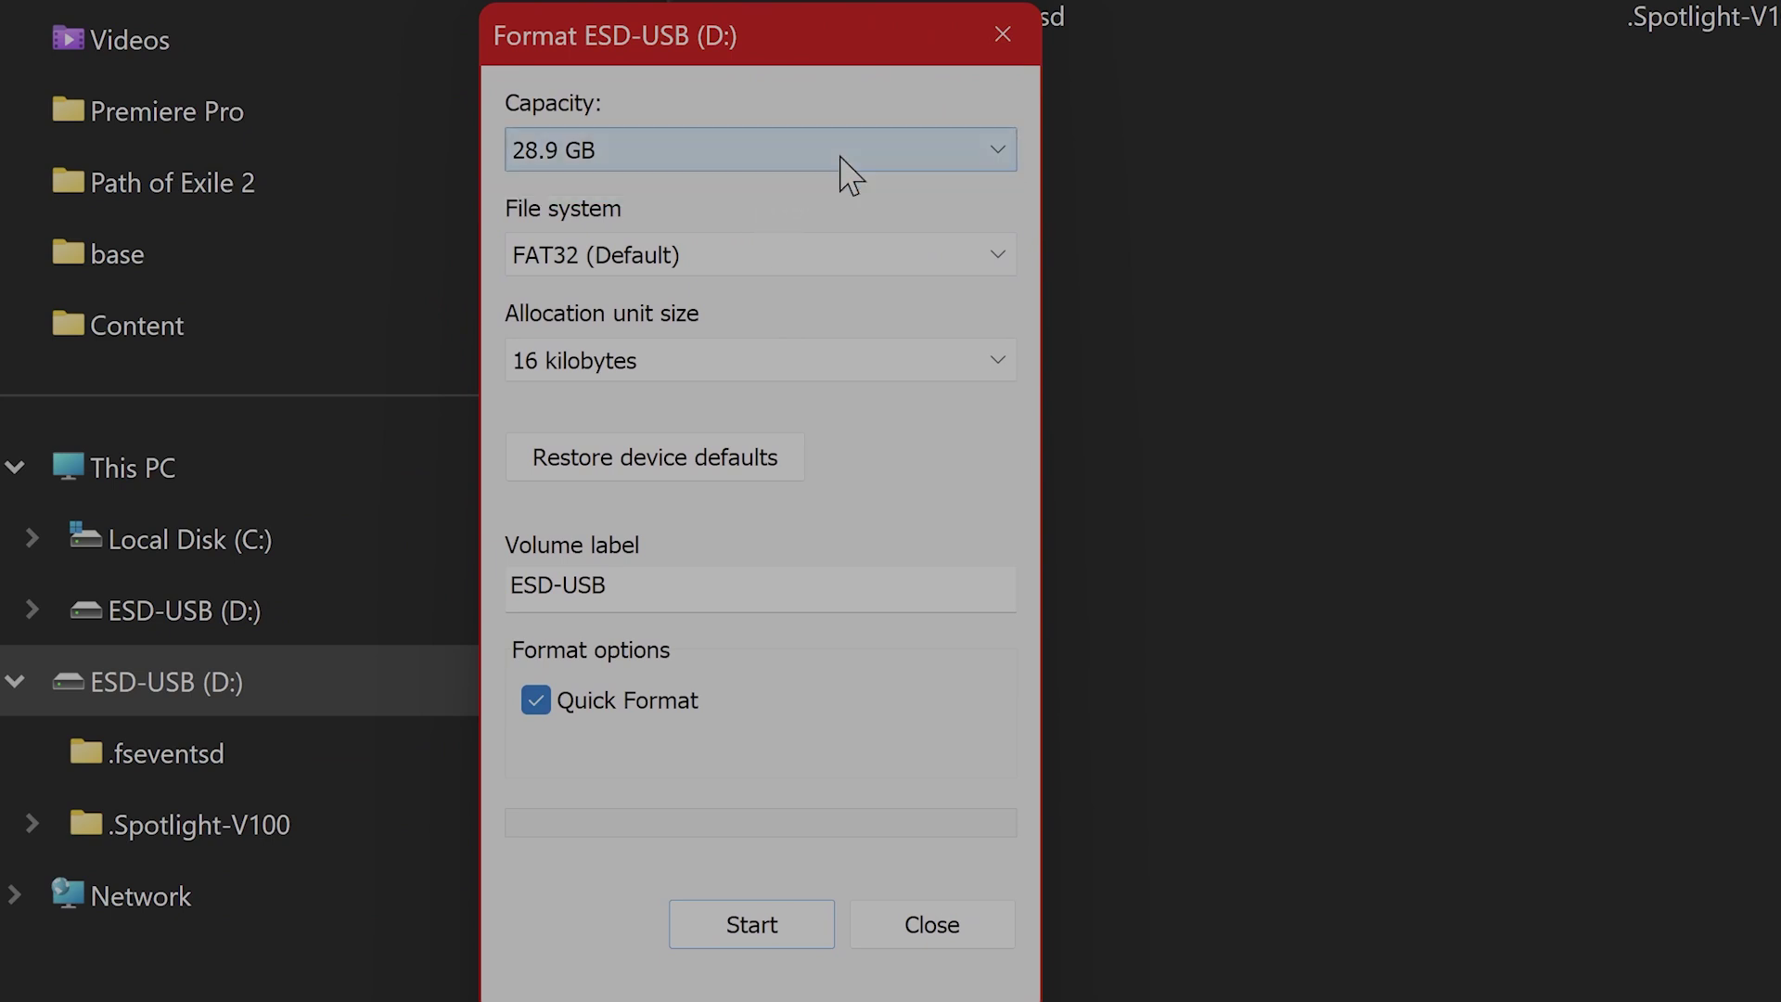
left_click(841, 250)
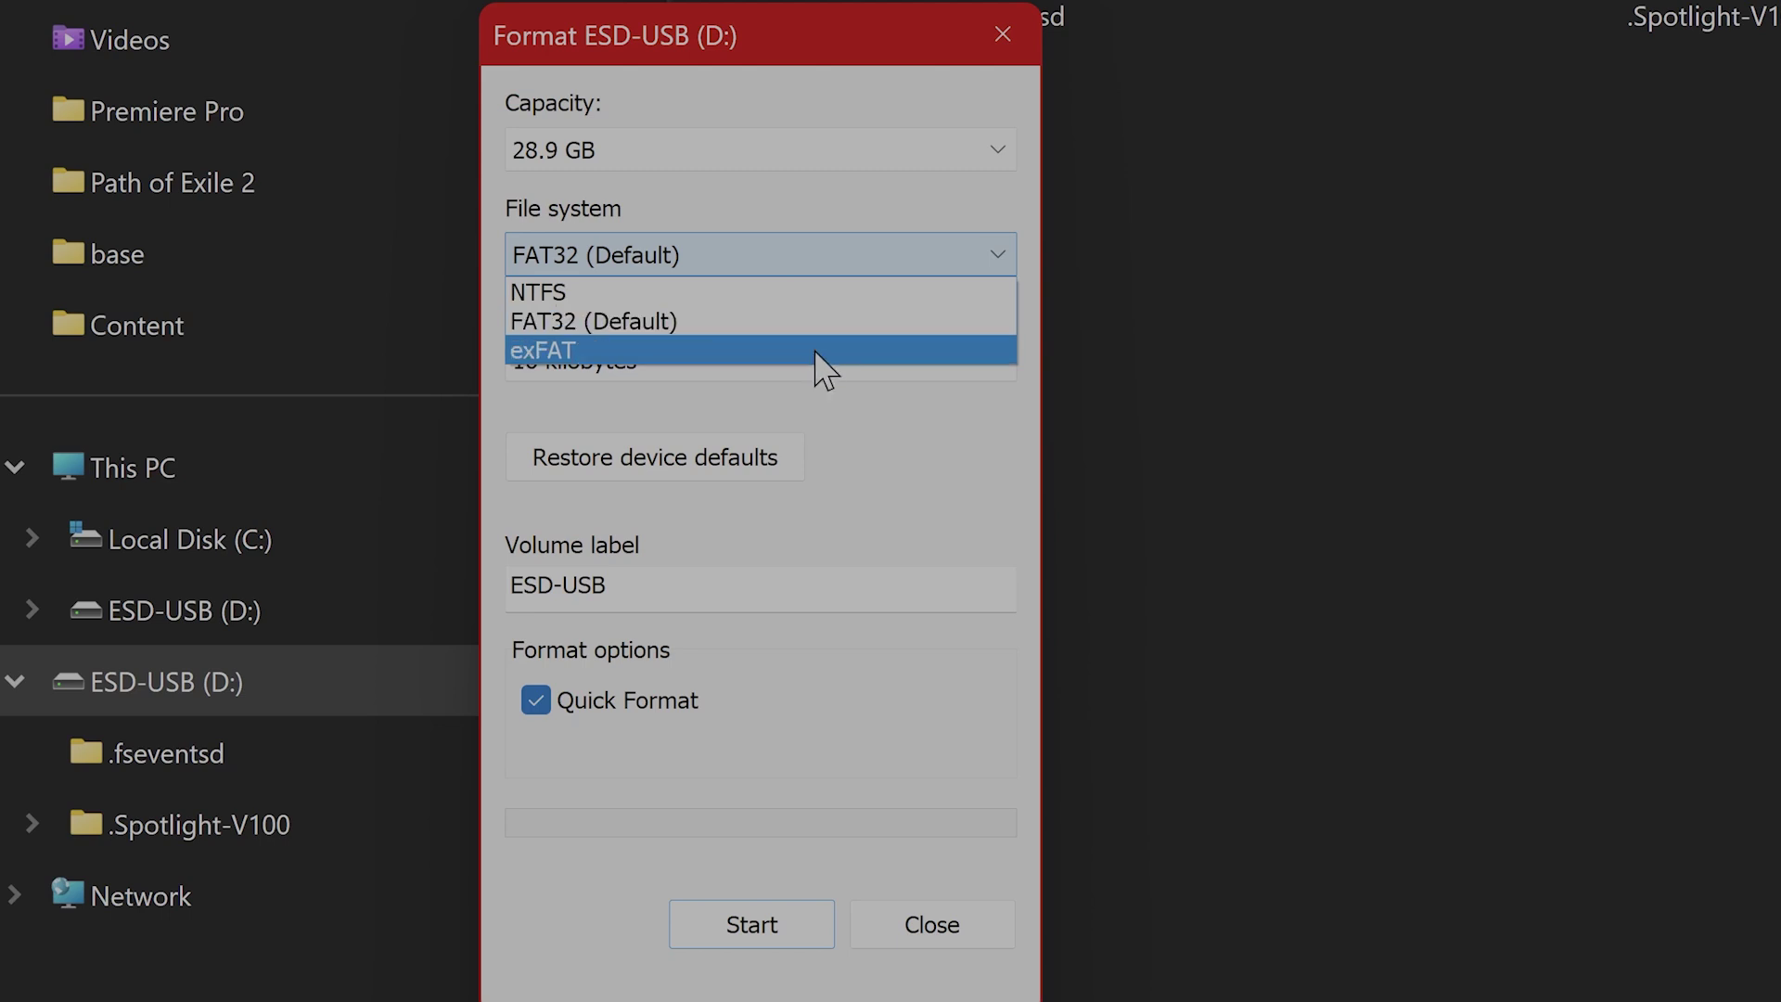
left_click(785, 153)
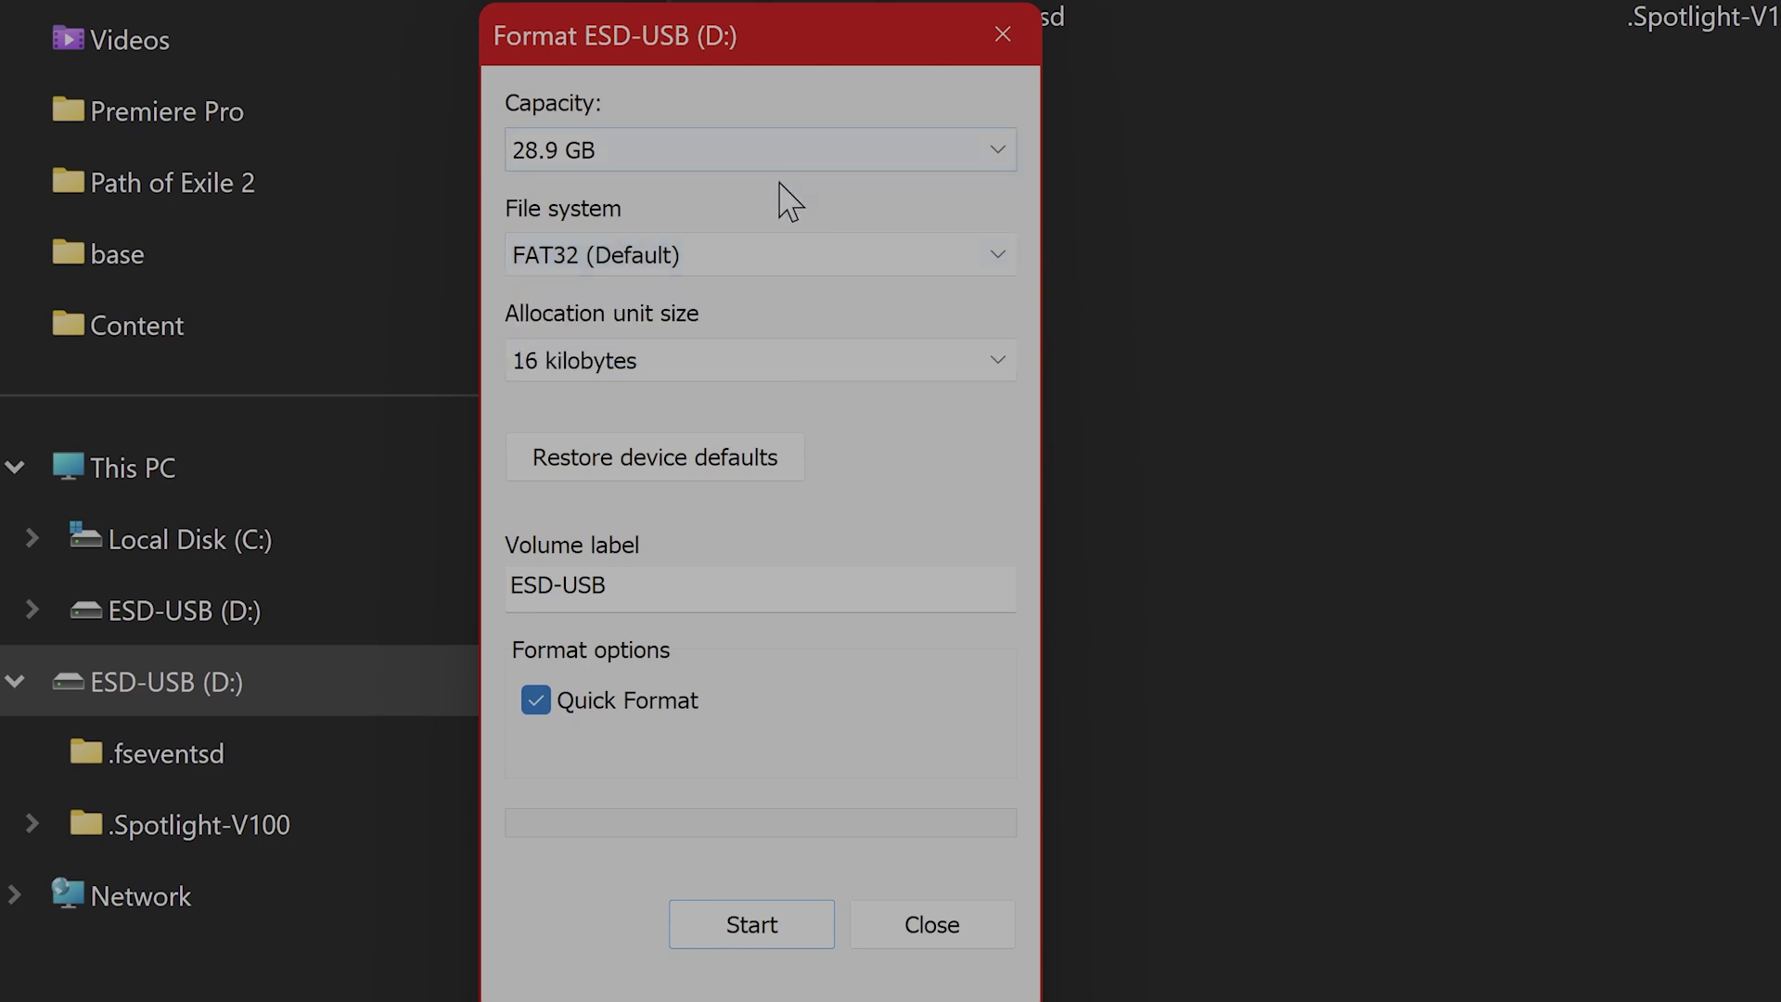
- Change the allocation unit size from 16 kilobytes to Default allocation size
left_click(696, 373)
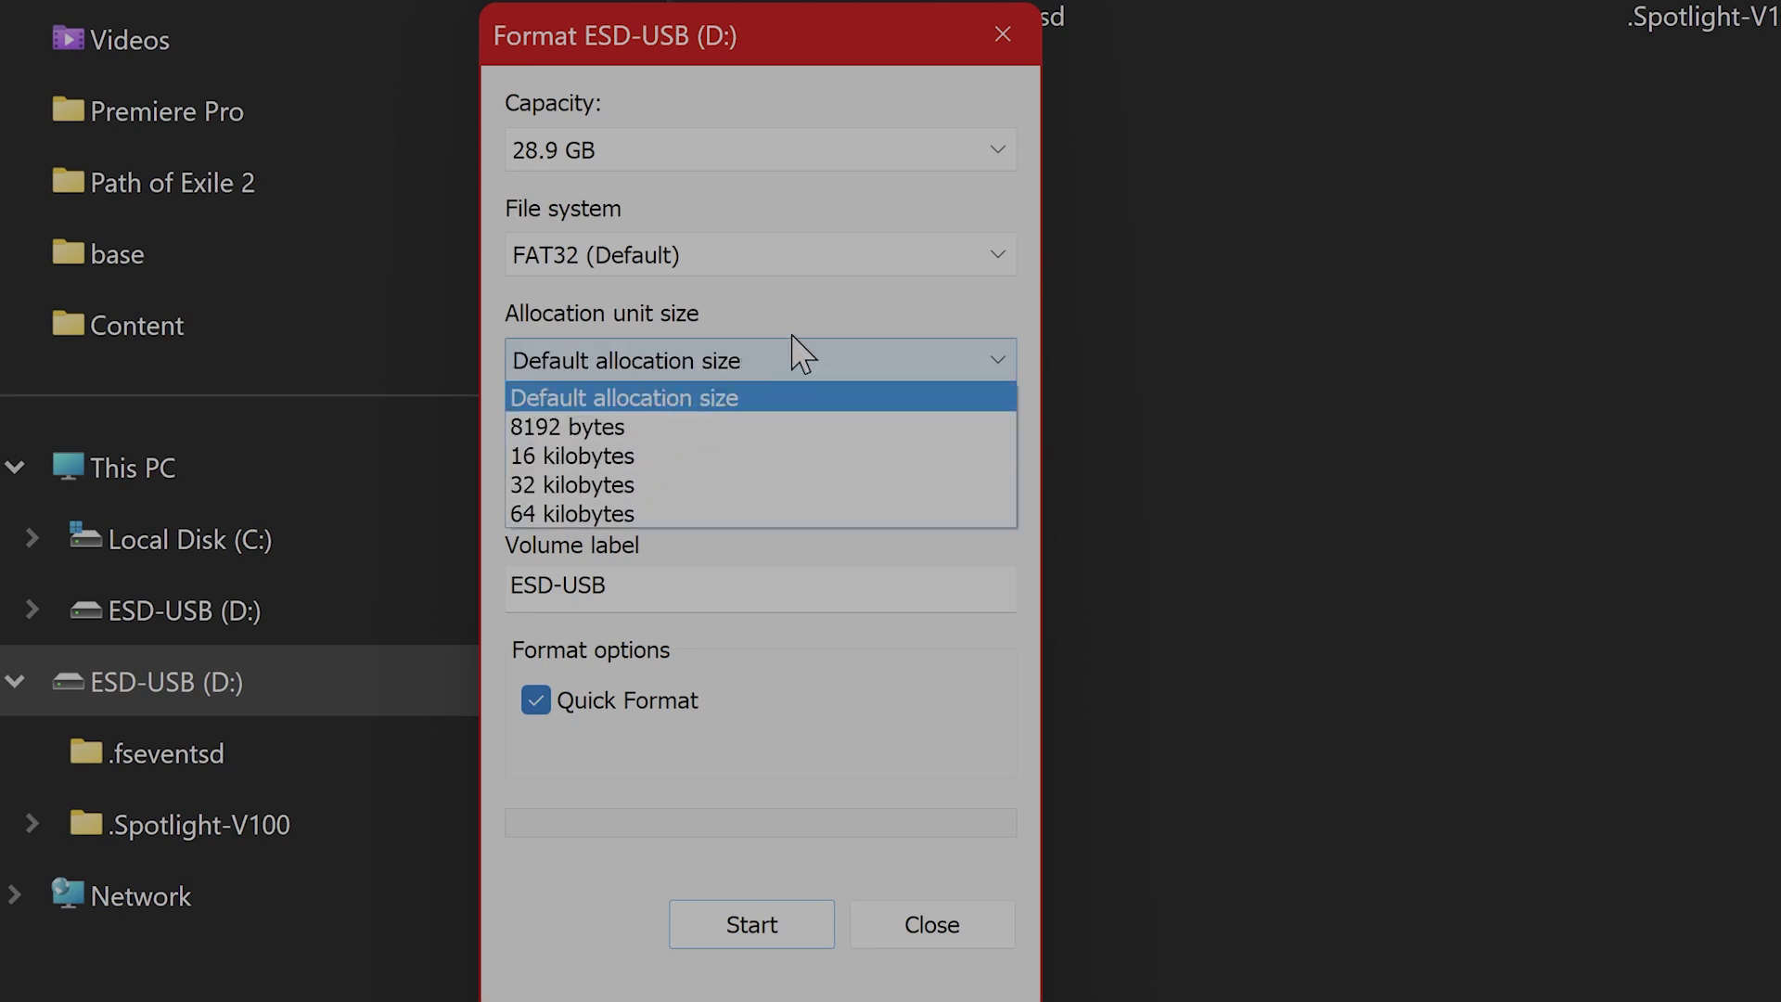
left_click(800, 335)
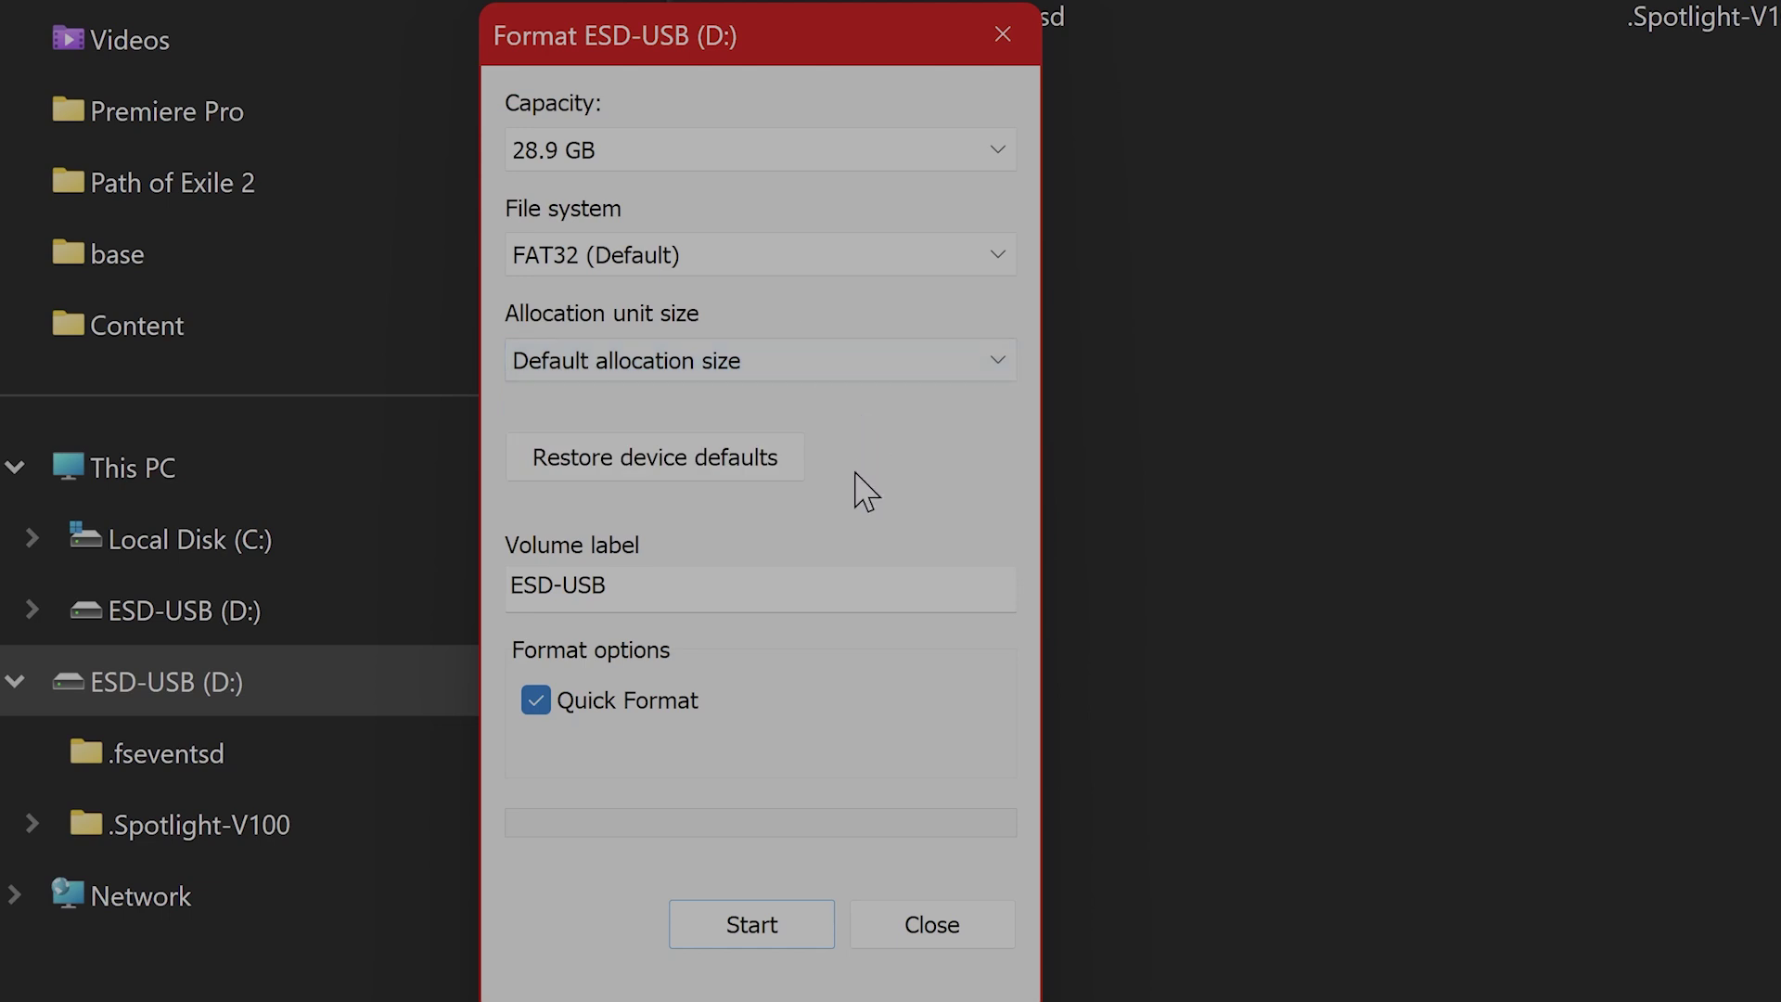
- Toggle Quick Format several times, ending with it unchecked for a full format
left_click(543, 703)
left_click(545, 703)
left_click(544, 705)
left_click(607, 707)
left_click(607, 699)
- Close the Format dialog unformatted, then show and dismiss the drive's Eject menu
left_click(991, 940)
right_click(243, 692)
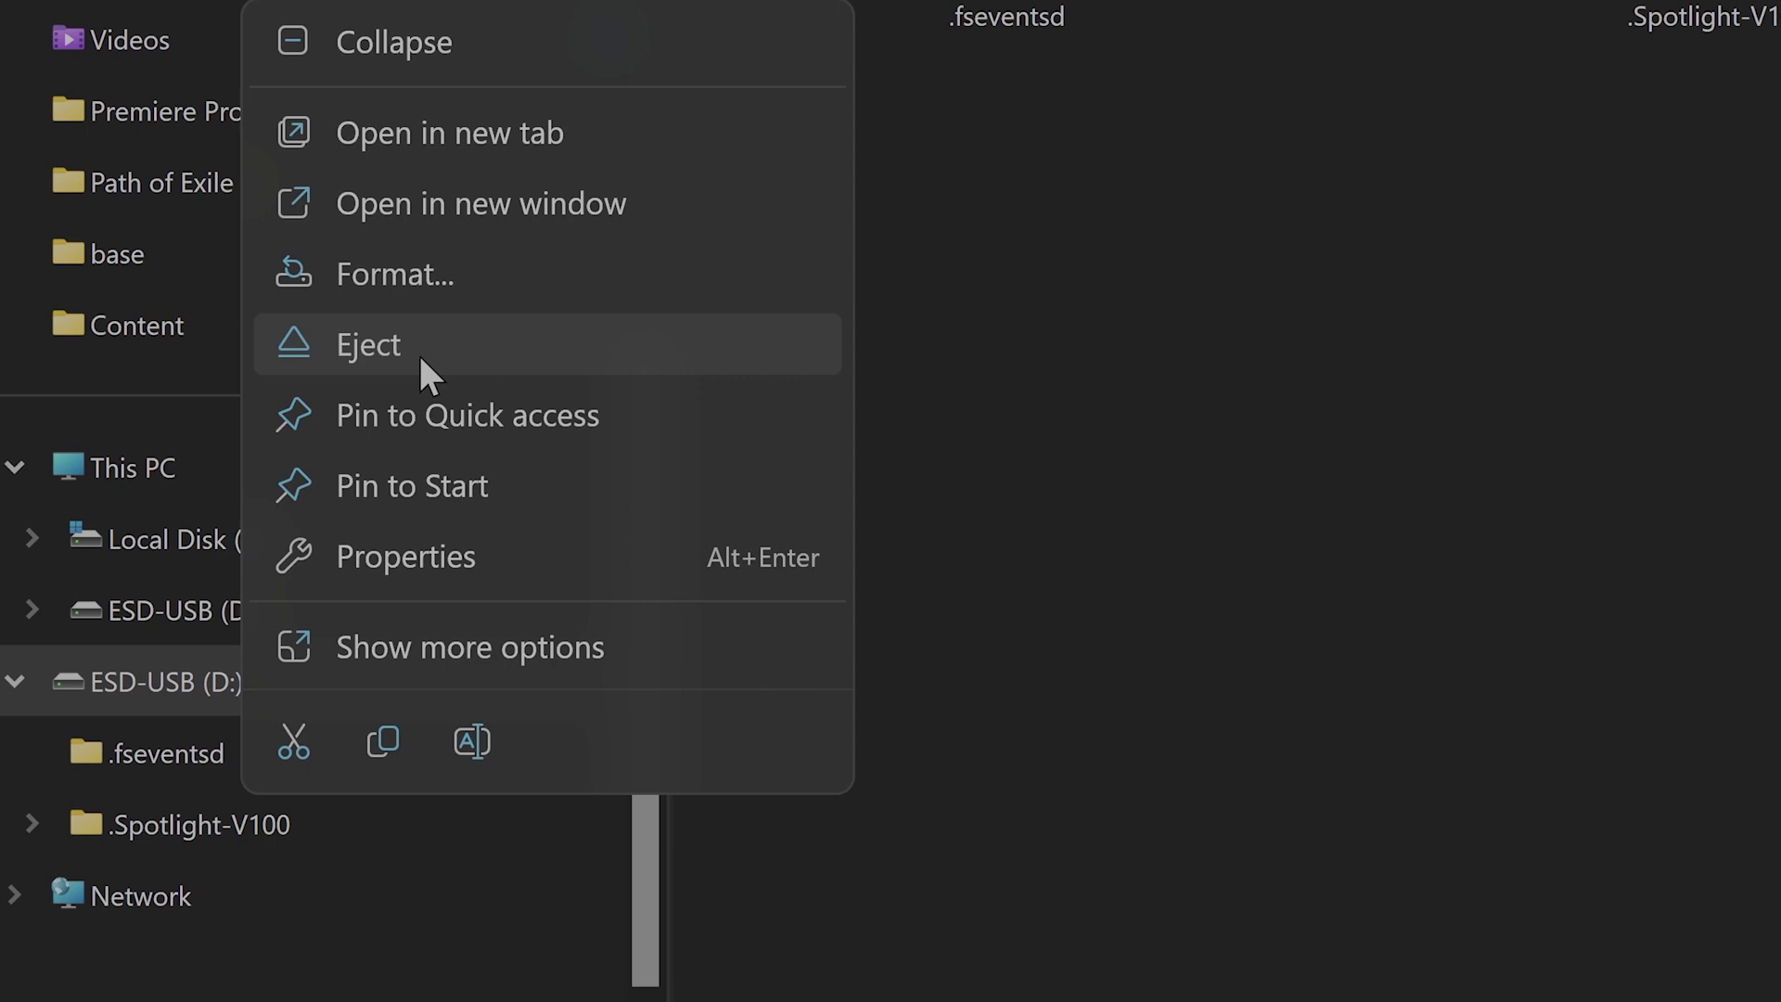
left_click(1279, 209)
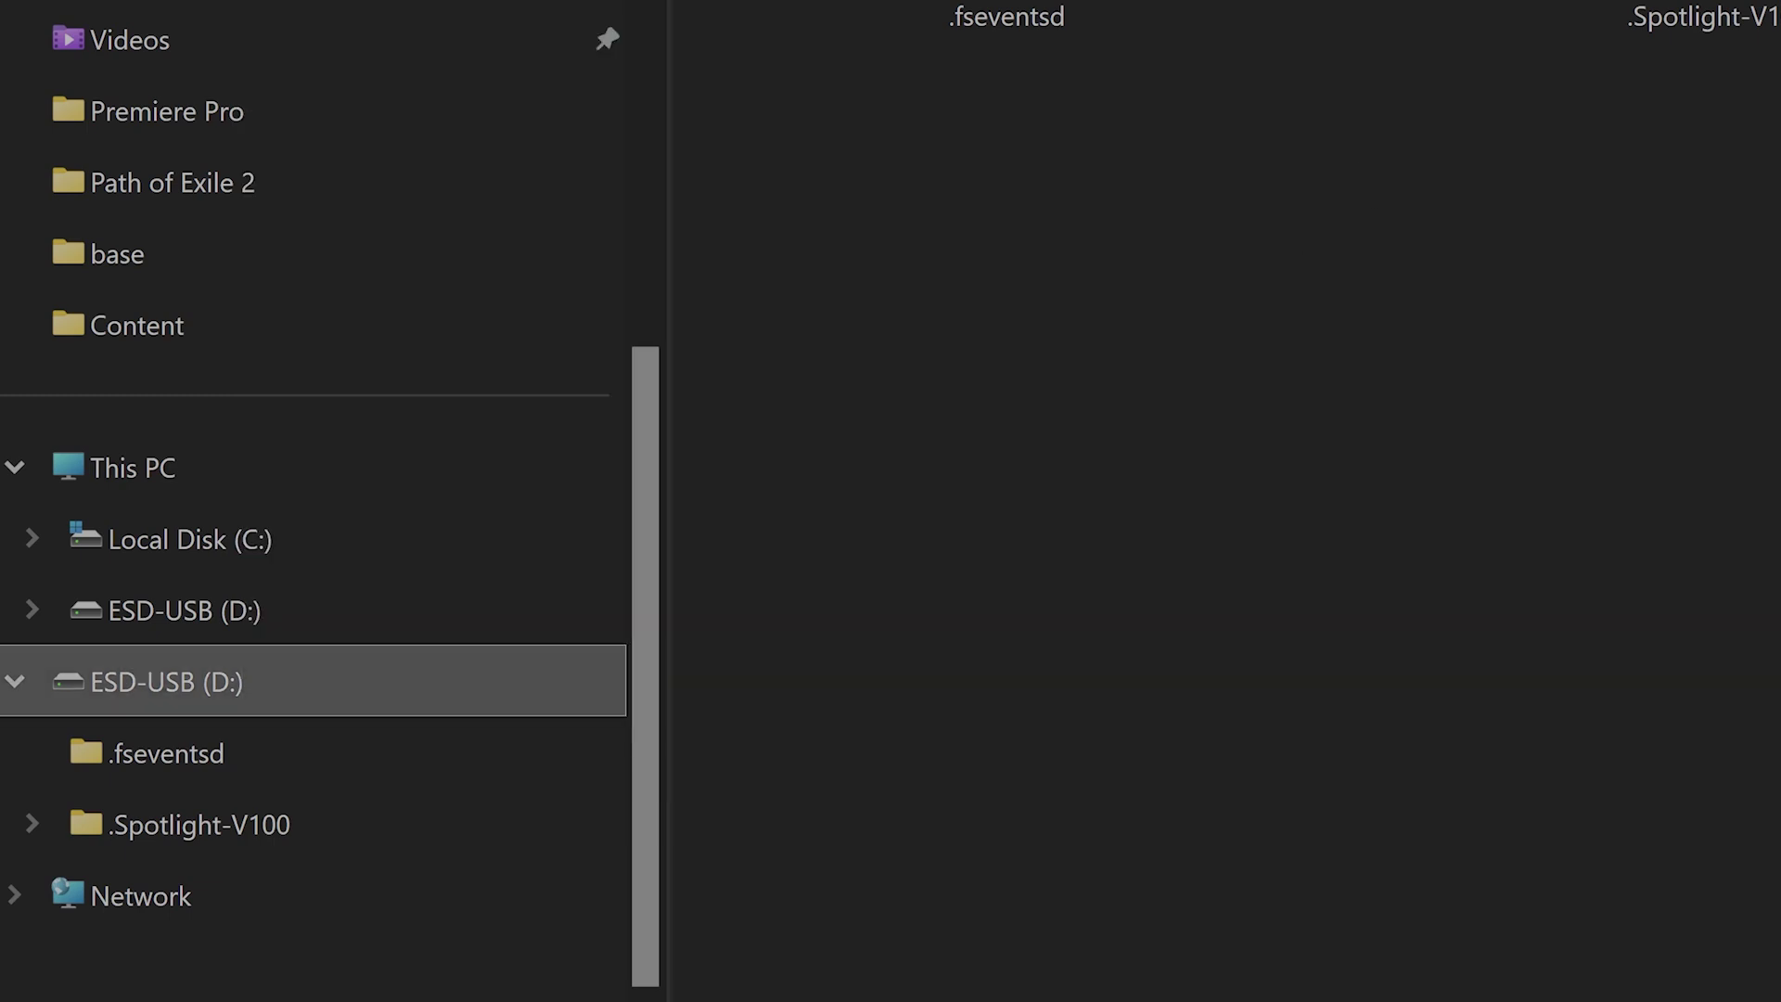